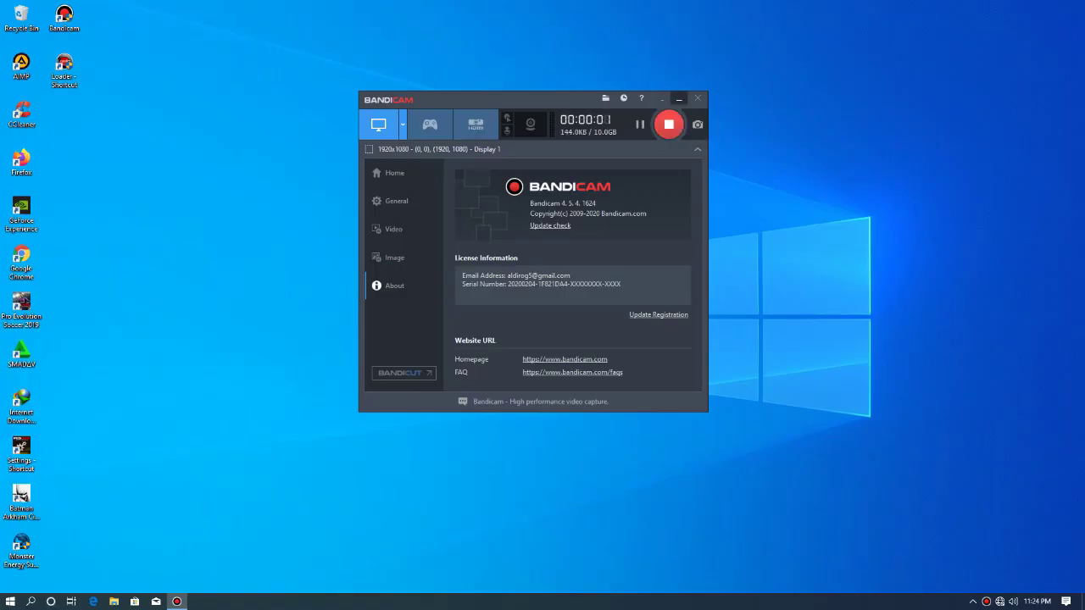
Minimize Bandicam and empty the Recycle Bin.
click(678, 98)
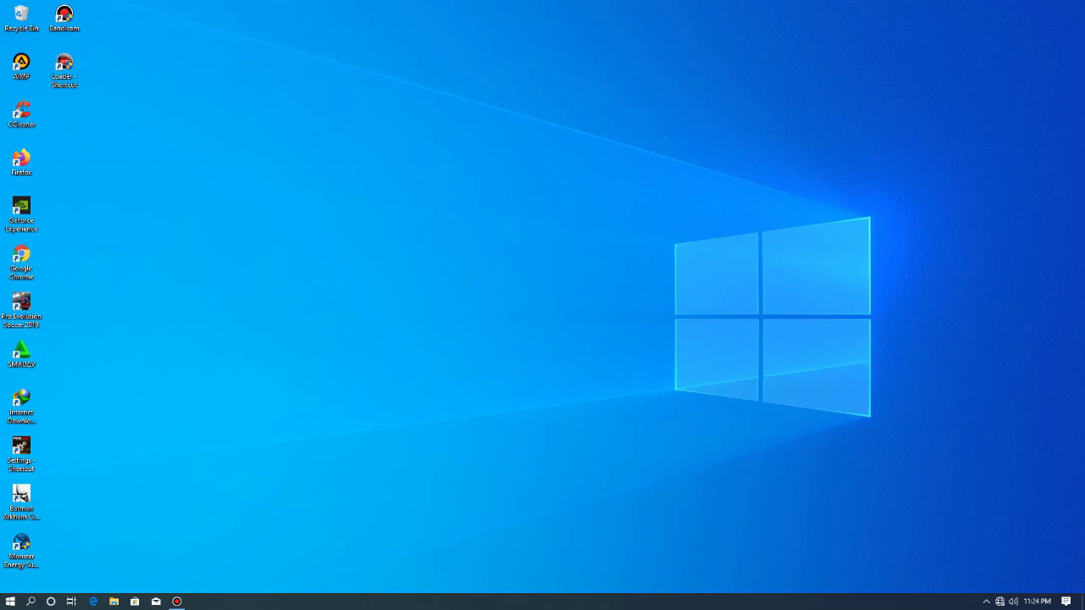
right_click(14, 16)
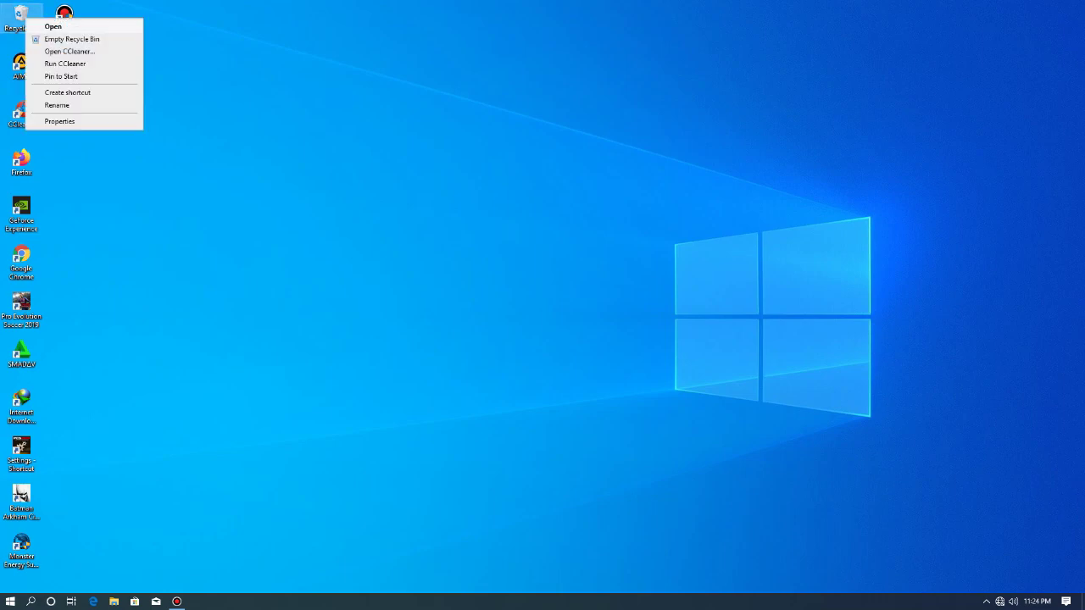
click(51, 40)
key(Return)
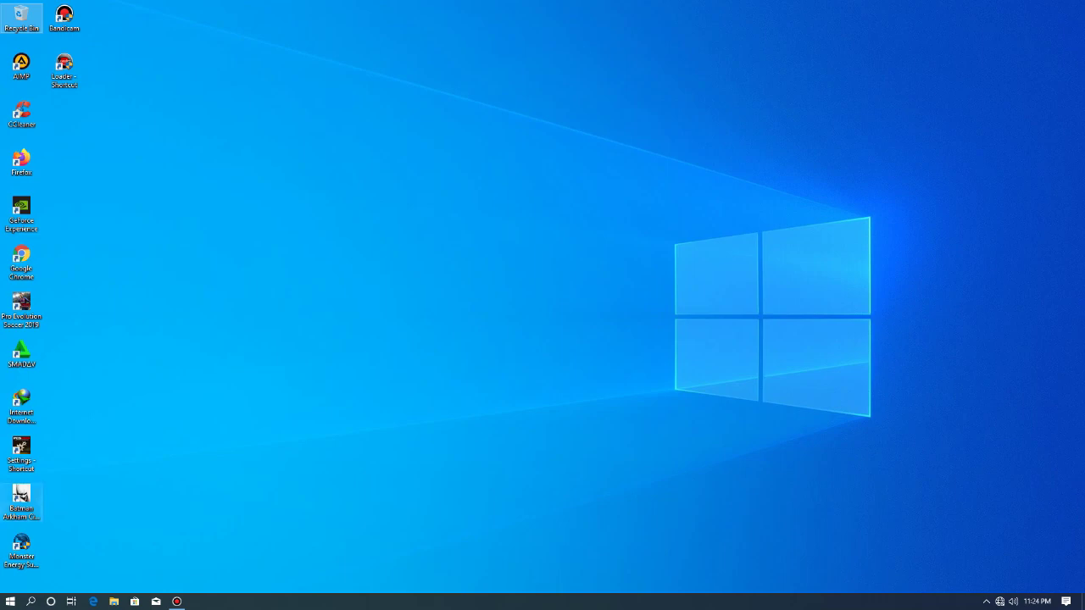
Switch desktop icons to medium size and move the Supercross 3 shortcut to the desktop centre.
right_click(162, 224)
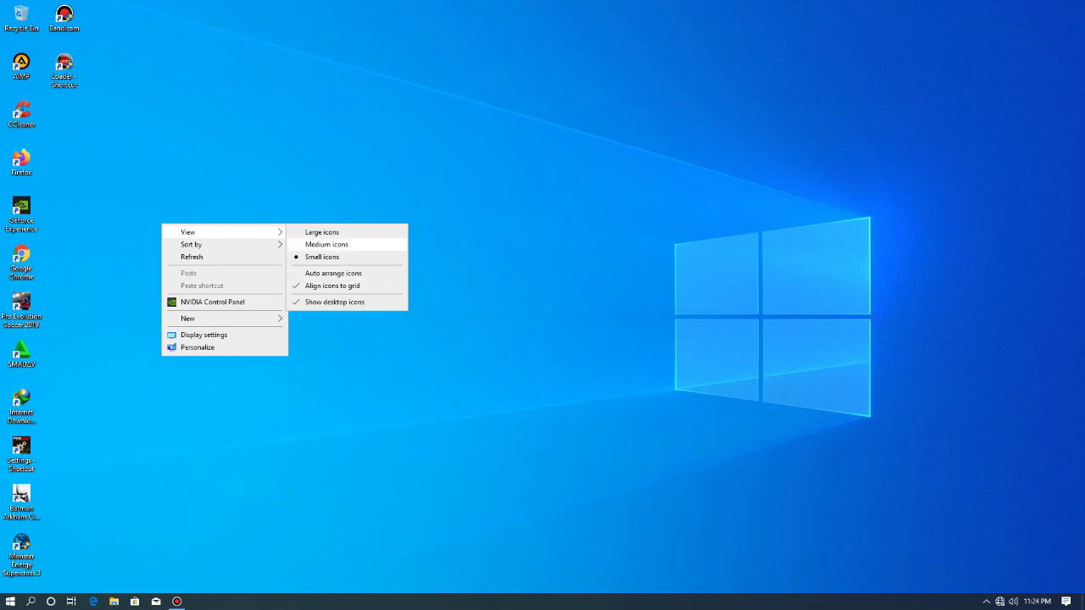
click(326, 244)
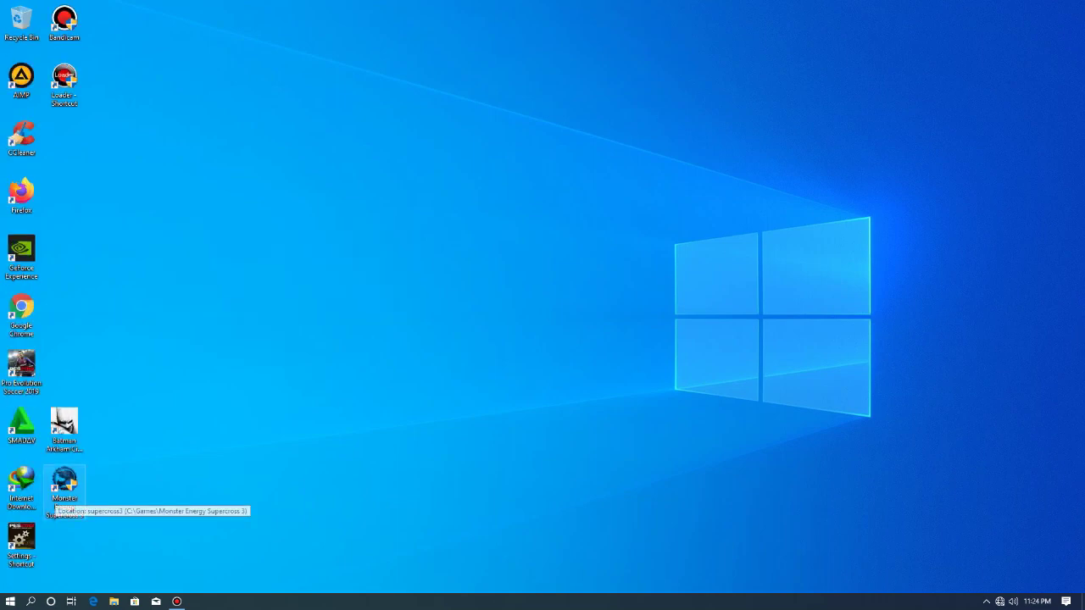
drag(63, 485, 493, 254)
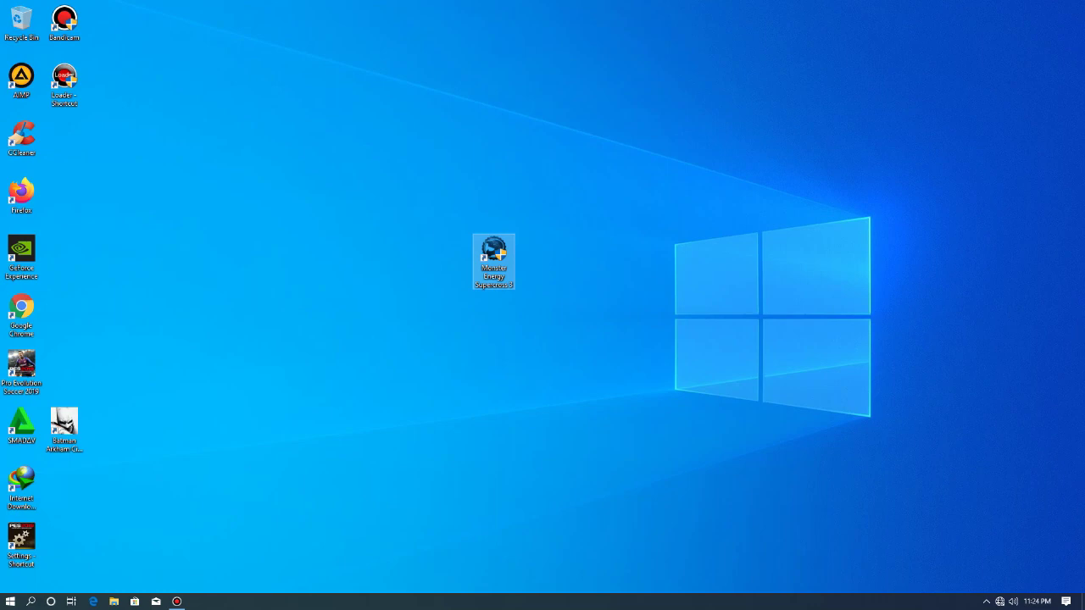
click(113, 600)
Copy x360ce_x64 from the Downloads folder.
click(164, 215)
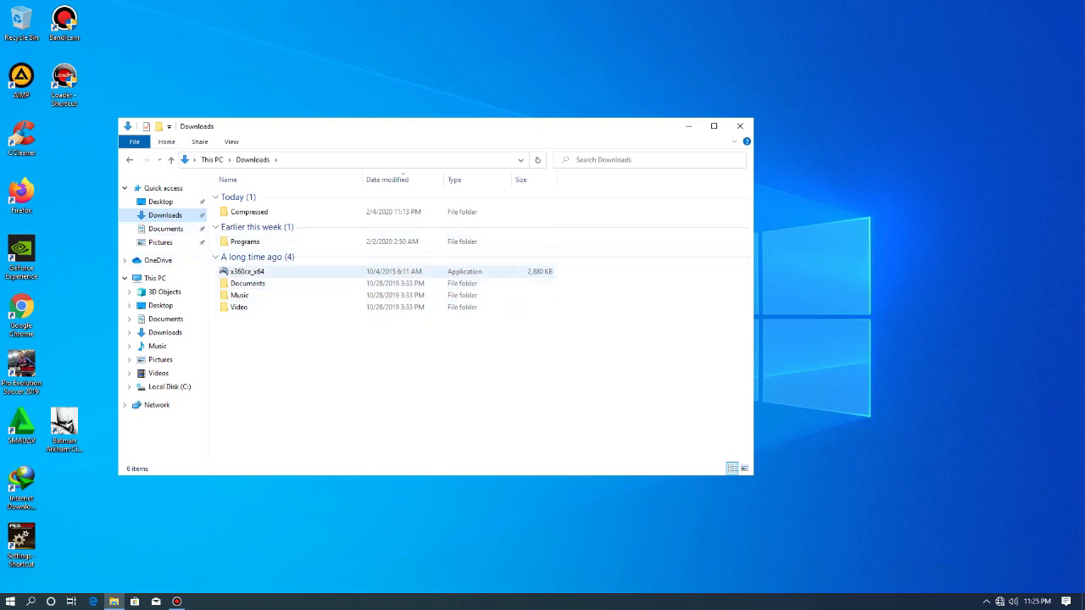
right_click(246, 270)
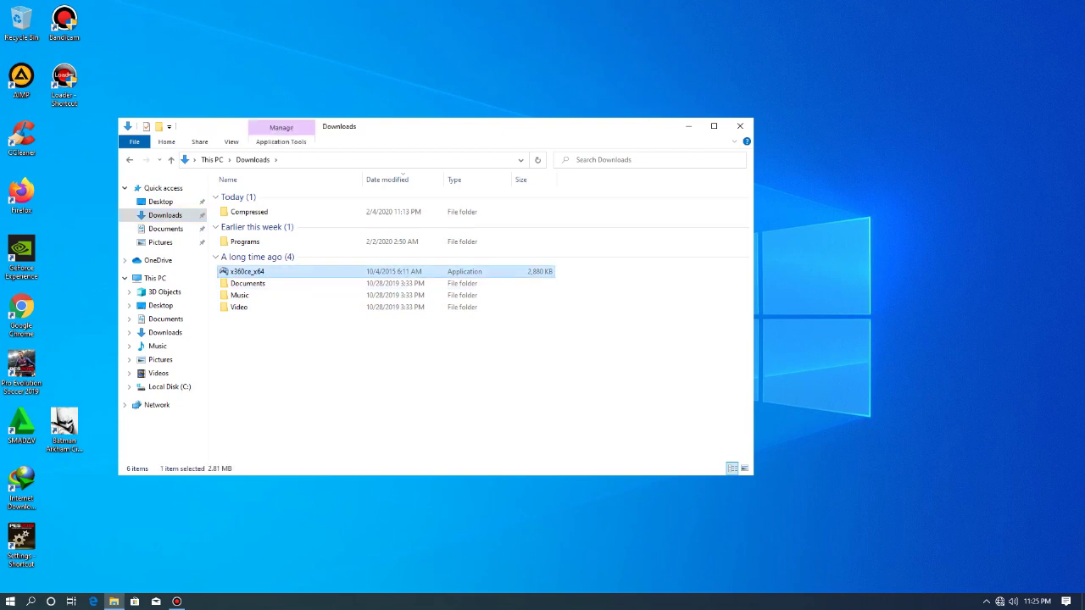
key(Escape)
drag(705, 118, 705, 95)
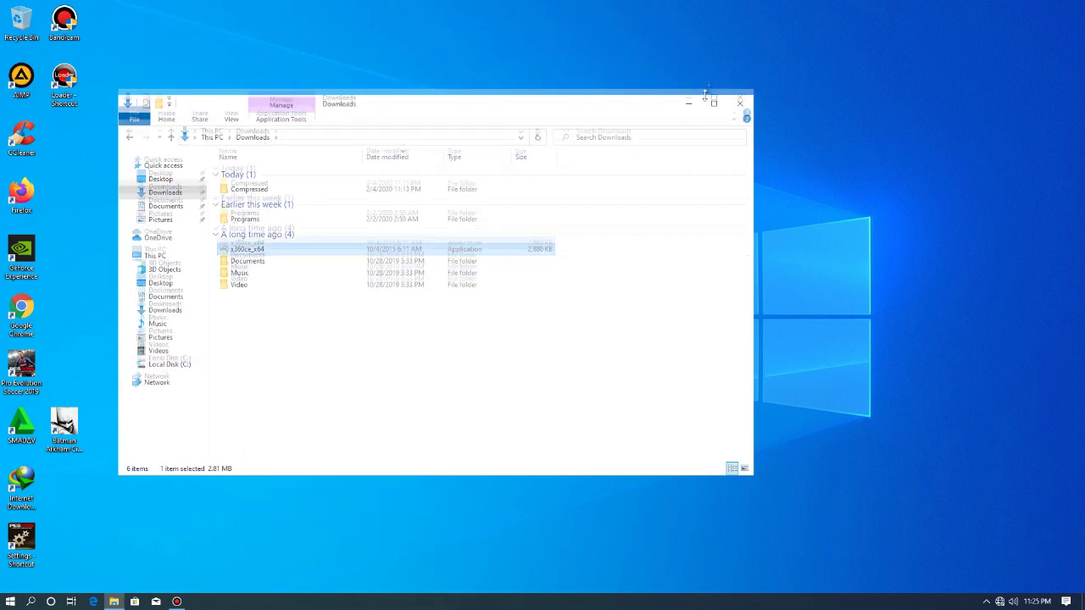
click(742, 93)
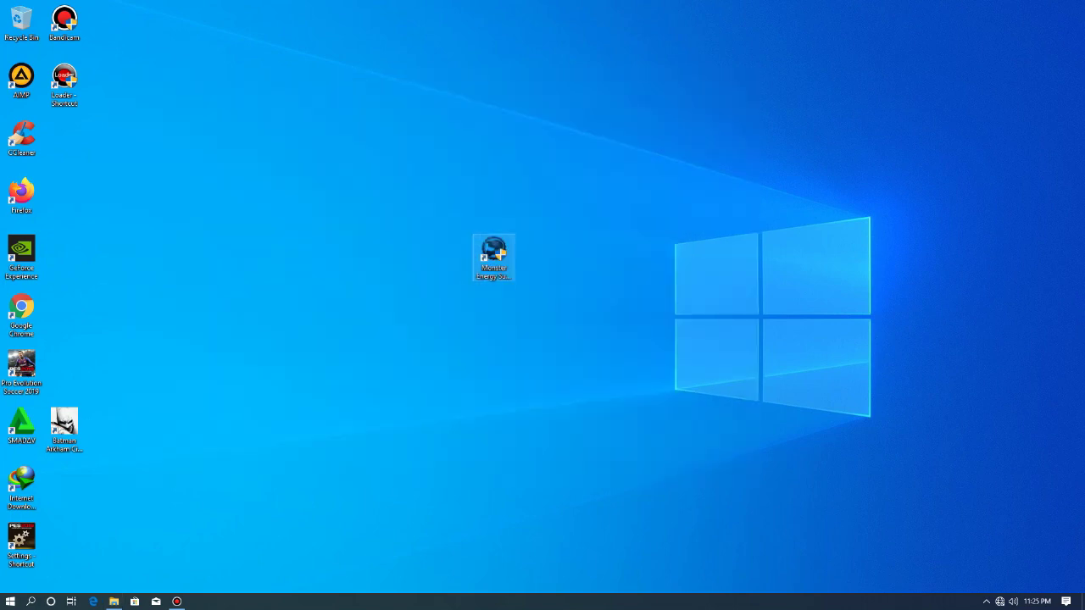
Go from the game shortcut's file location to supercross3\Binaries\Win64.
right_click(488, 247)
click(534, 274)
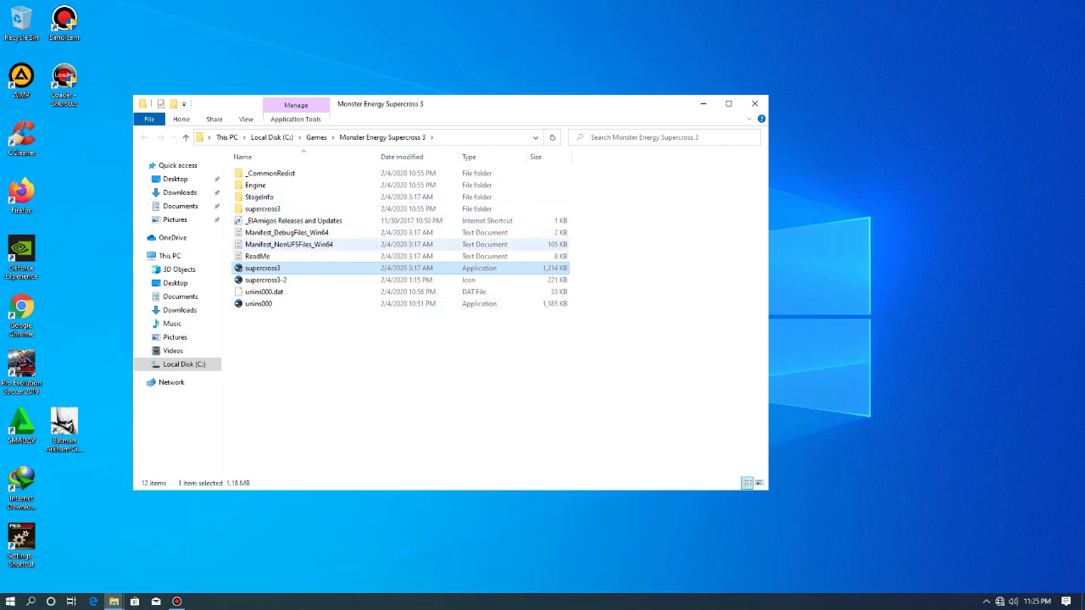
double_click(263, 208)
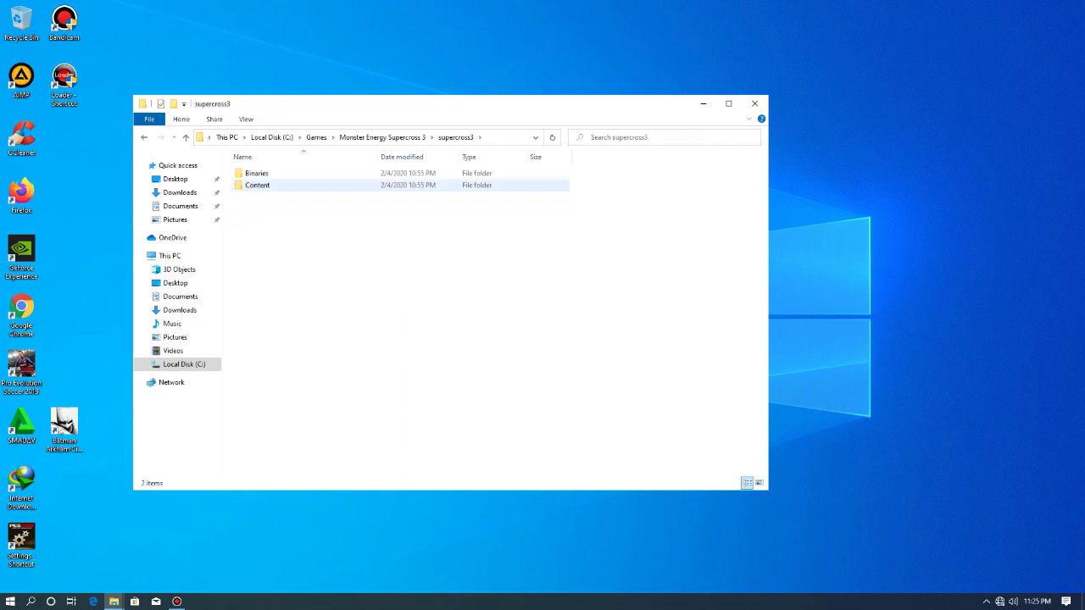
double_click(256, 173)
double_click(255, 173)
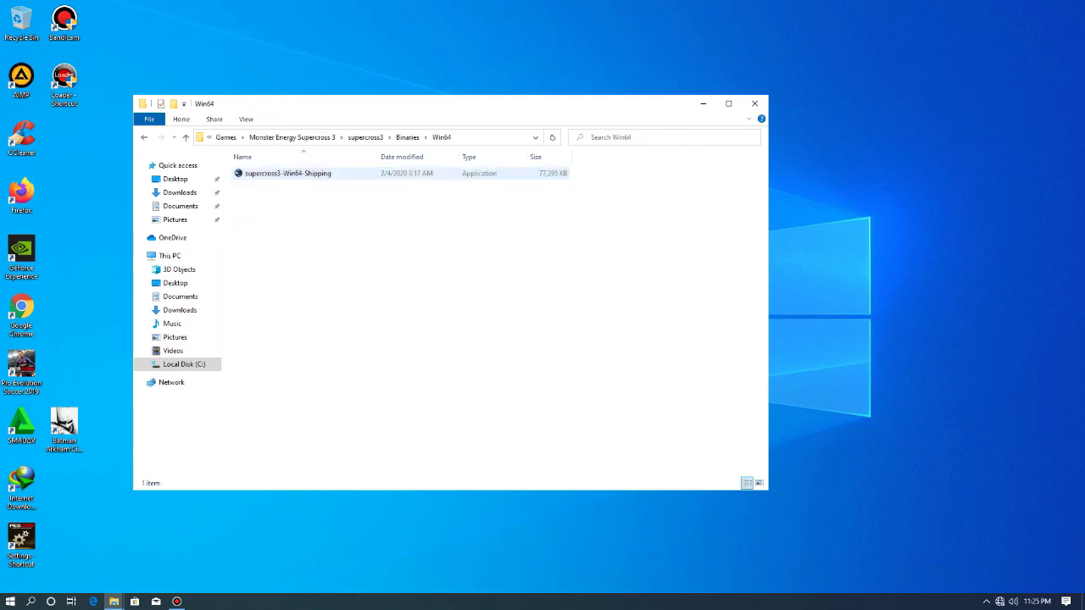
Paste x360ce_x64 into Win64 and run it as administrator.
right_click(310, 192)
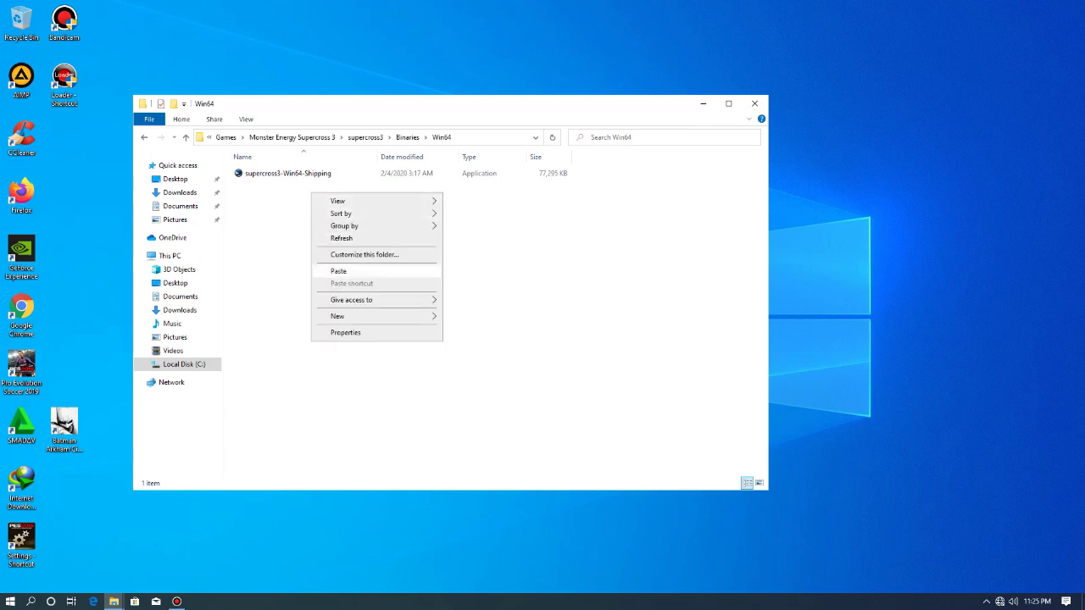
click(339, 270)
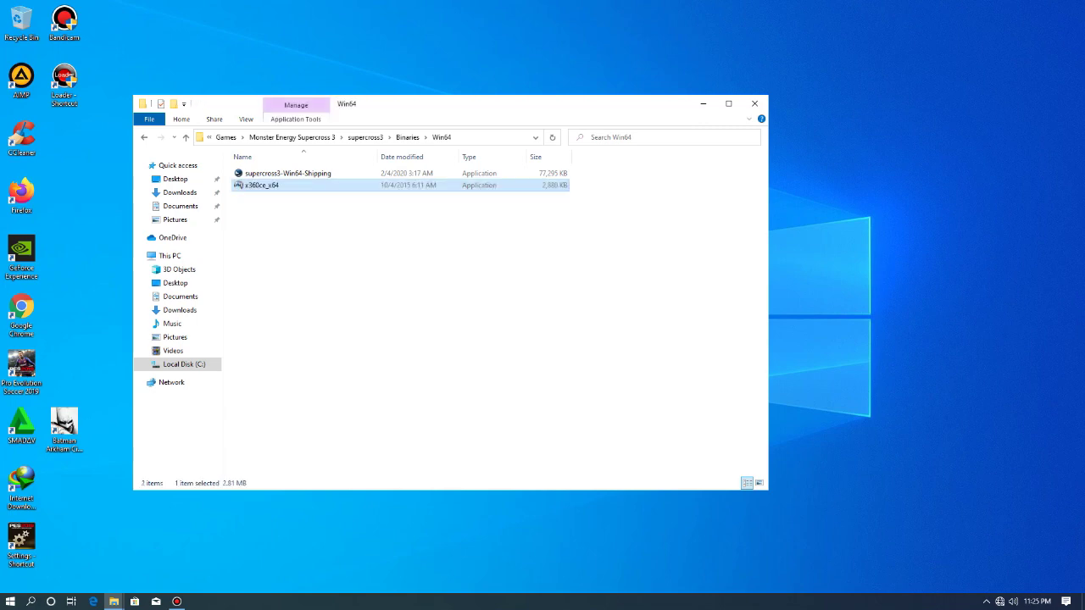
right_click(272, 186)
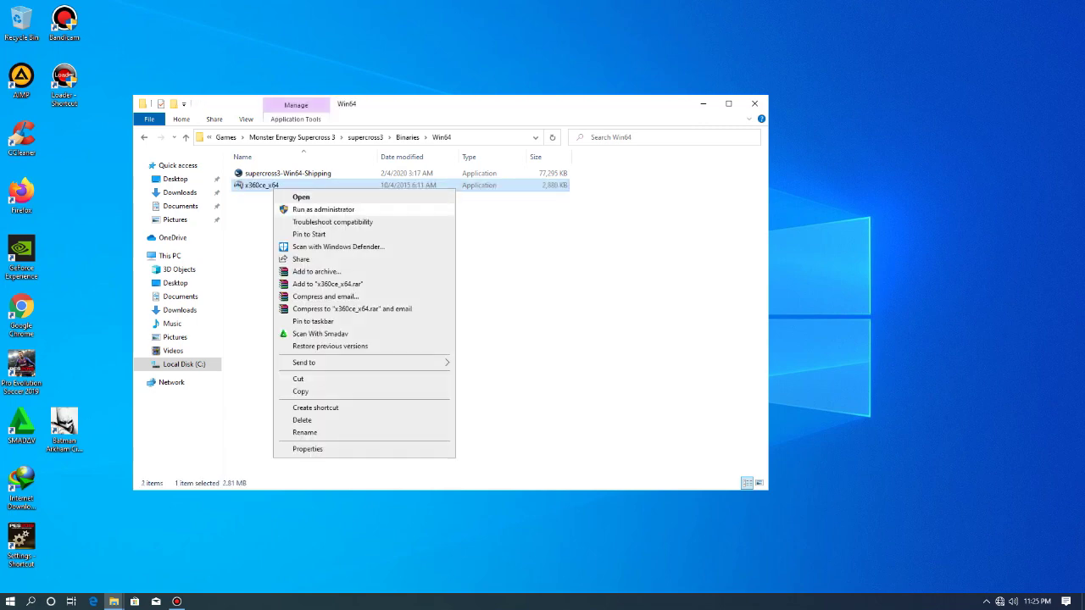
click(323, 210)
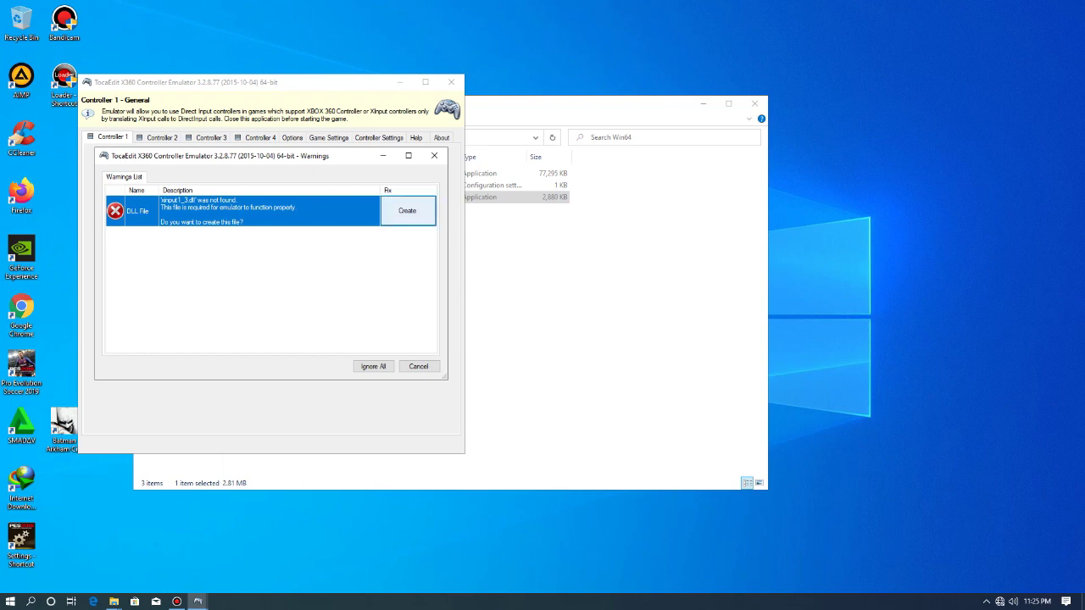
Create xinput1_3.dll, auto-detect the Twin USB Joystick's settings, and dismiss the GUID error.
click(407, 210)
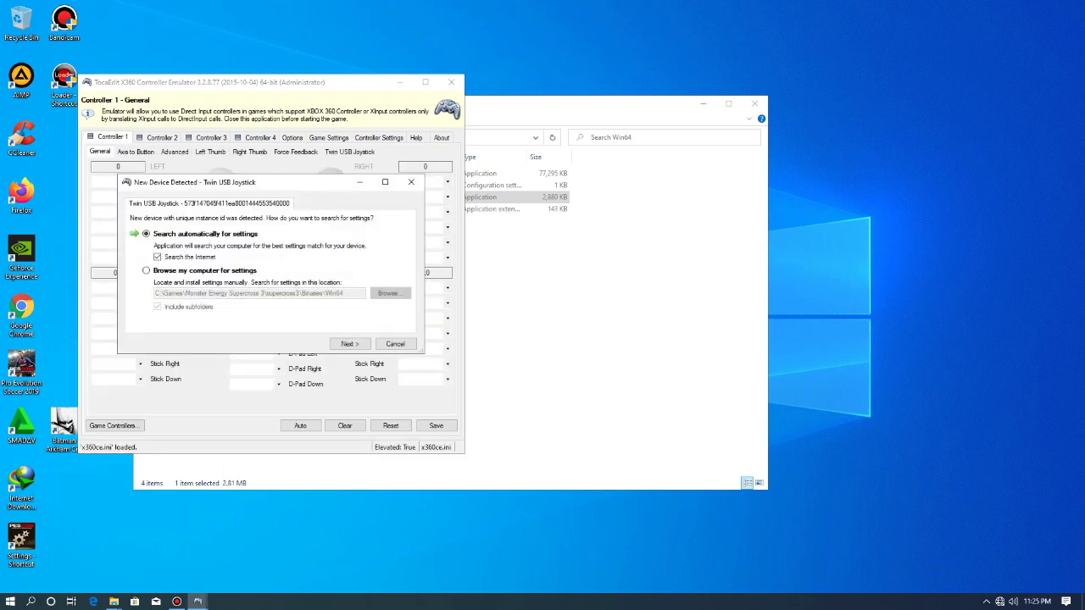
click(349, 343)
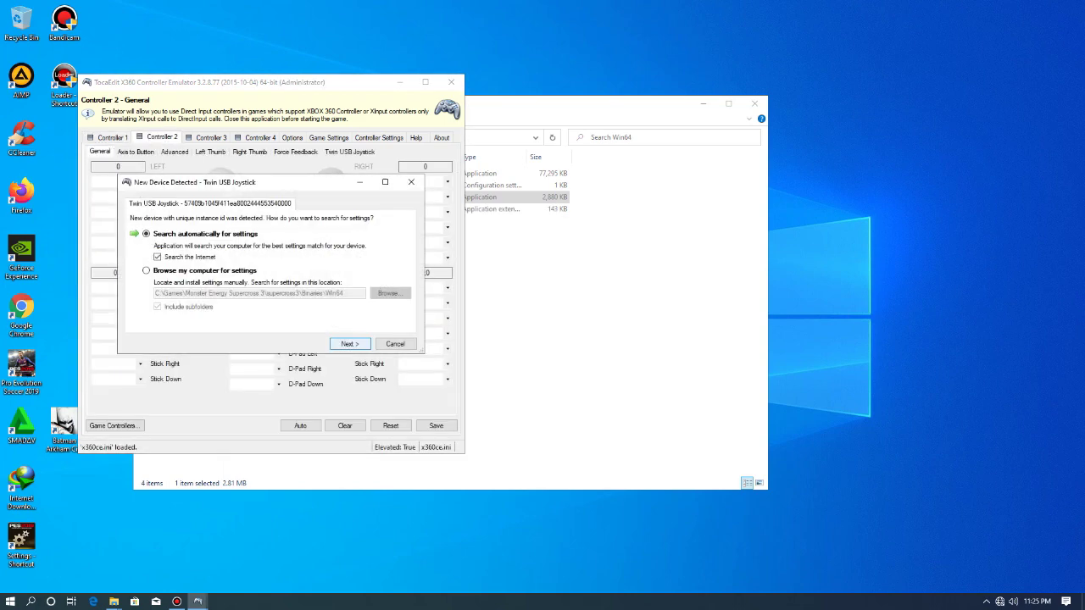
key(Return)
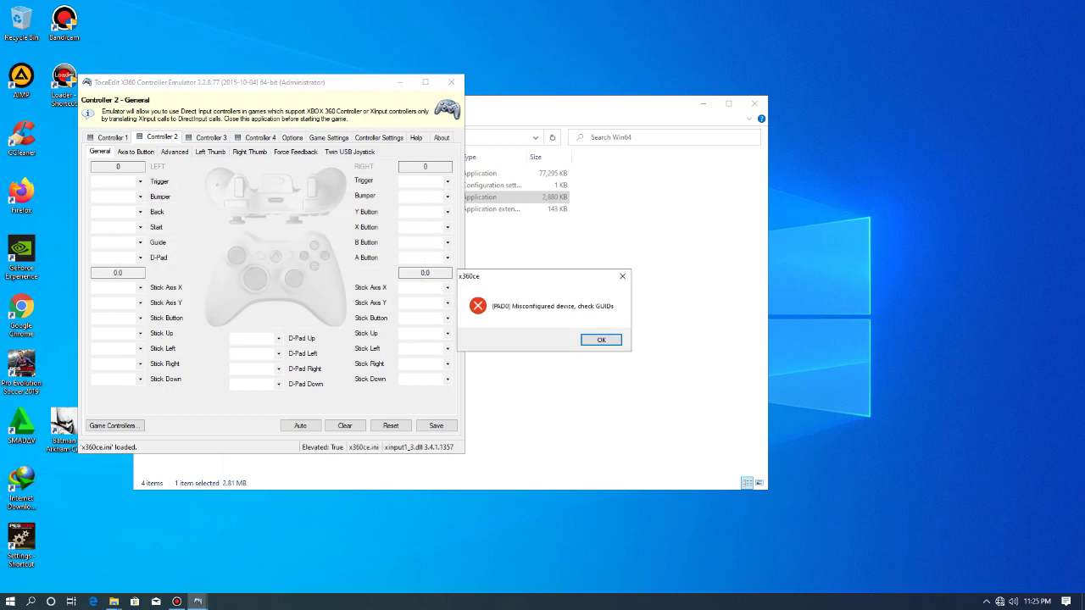
key(Return)
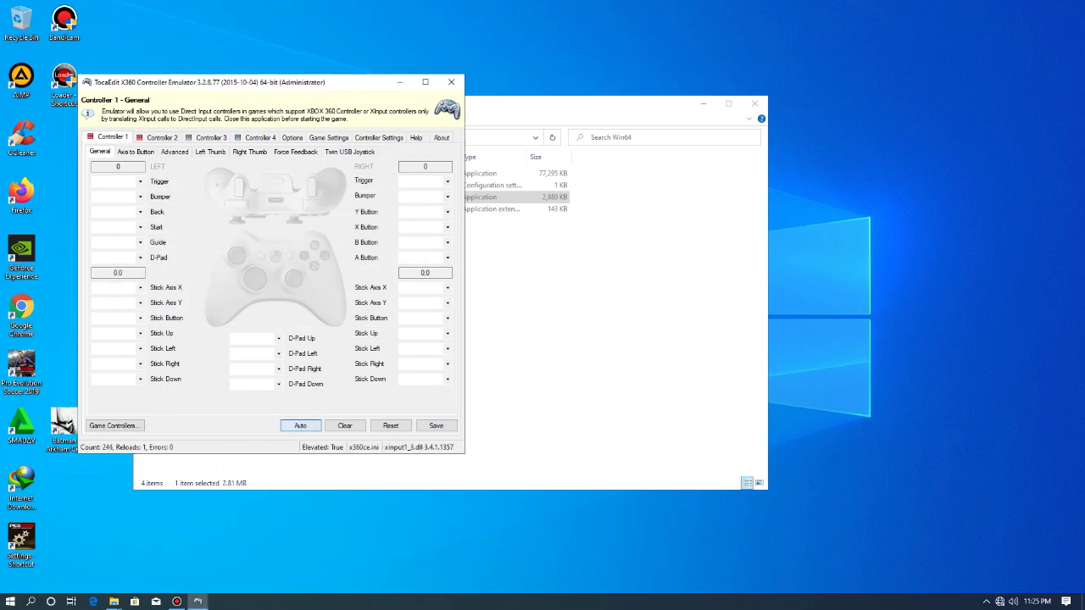
key(Return)
key(Return)
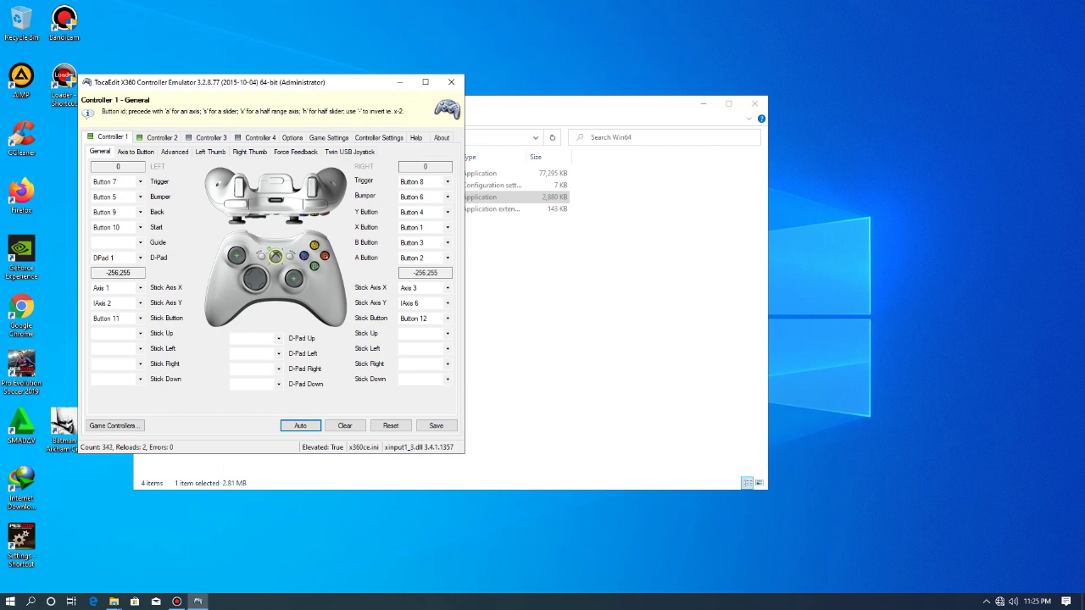
Map left trigger to Button 5, left bumper 7, right trigger 6, right bumper 8.
click(117, 182)
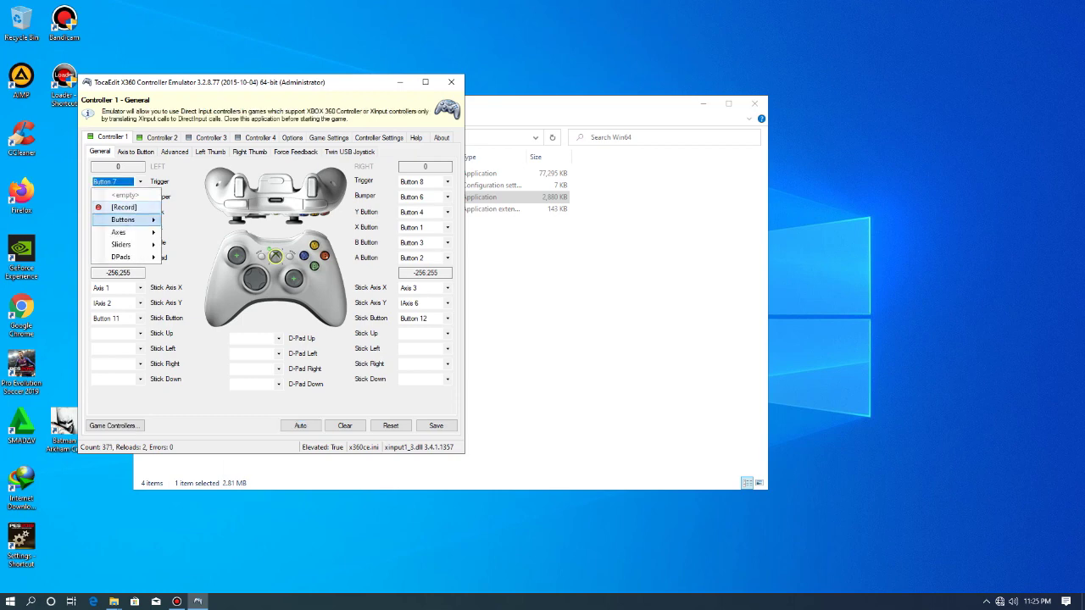
key(Up)
key(Up)
key(Return)
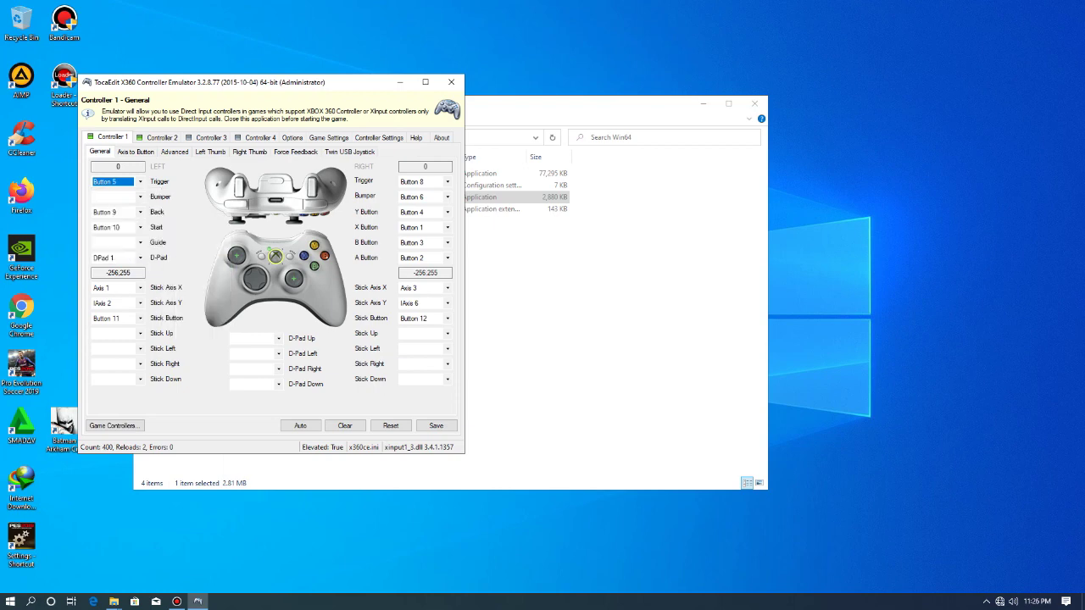
click(117, 196)
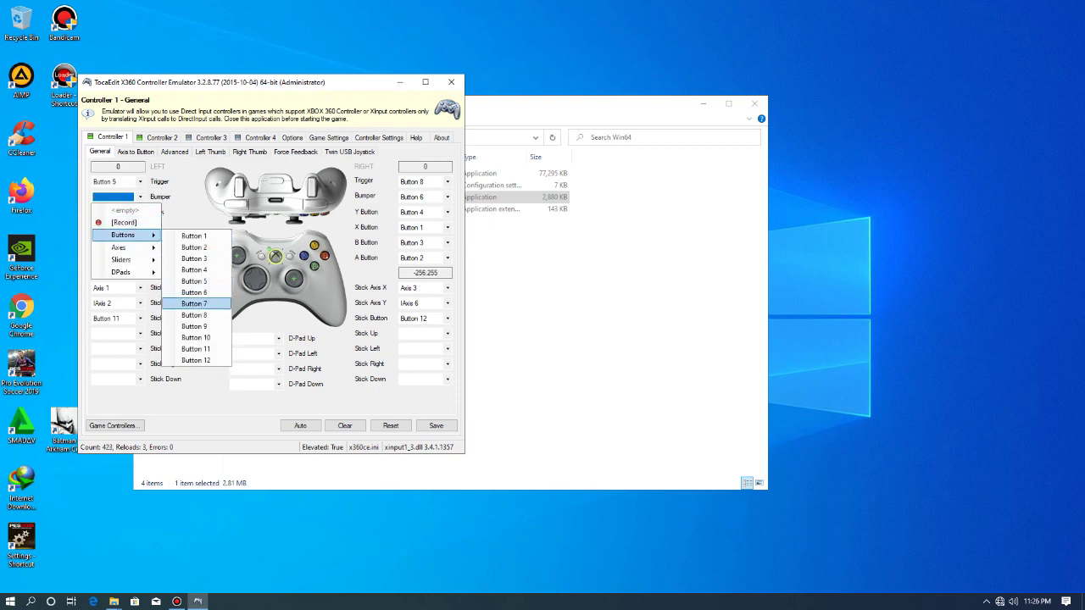
click(196, 304)
click(424, 181)
mouse_move(431, 232)
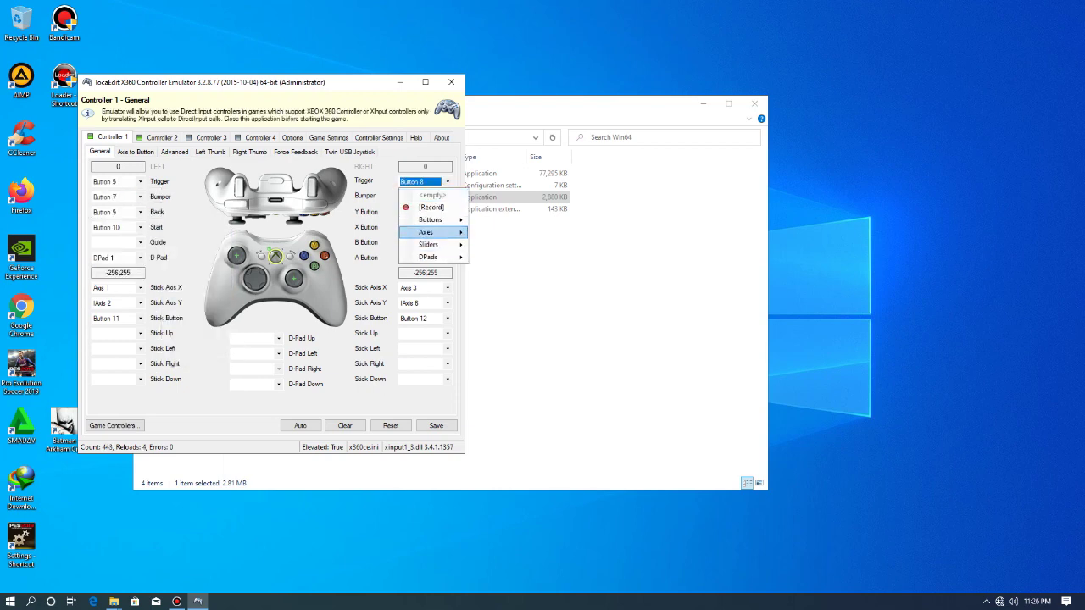
key(Down)
key(Down)
key(Down)
key(Down)
key(Return)
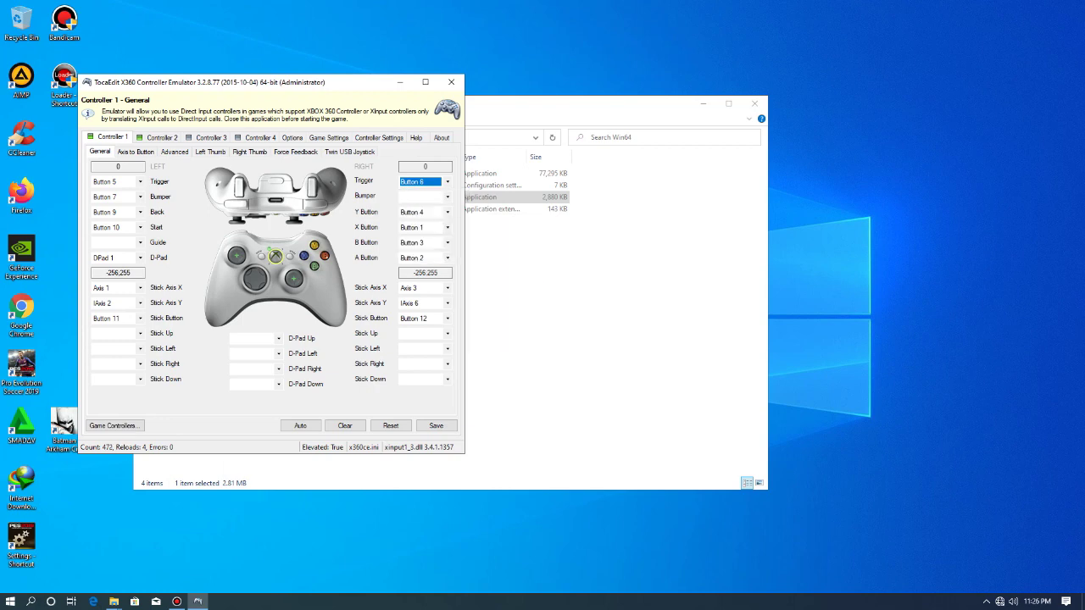
click(424, 197)
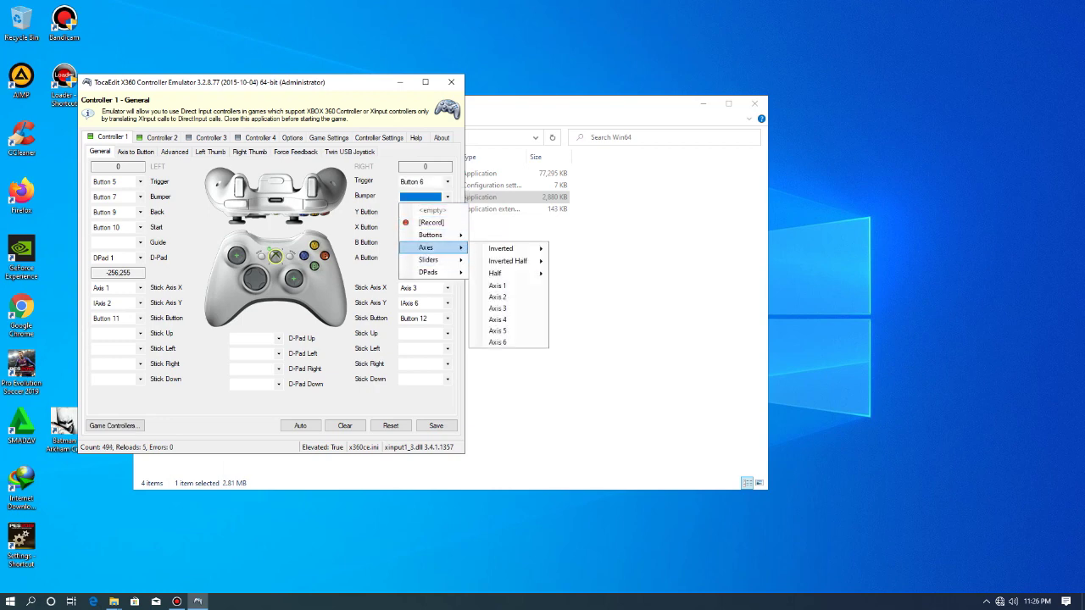
click(501, 314)
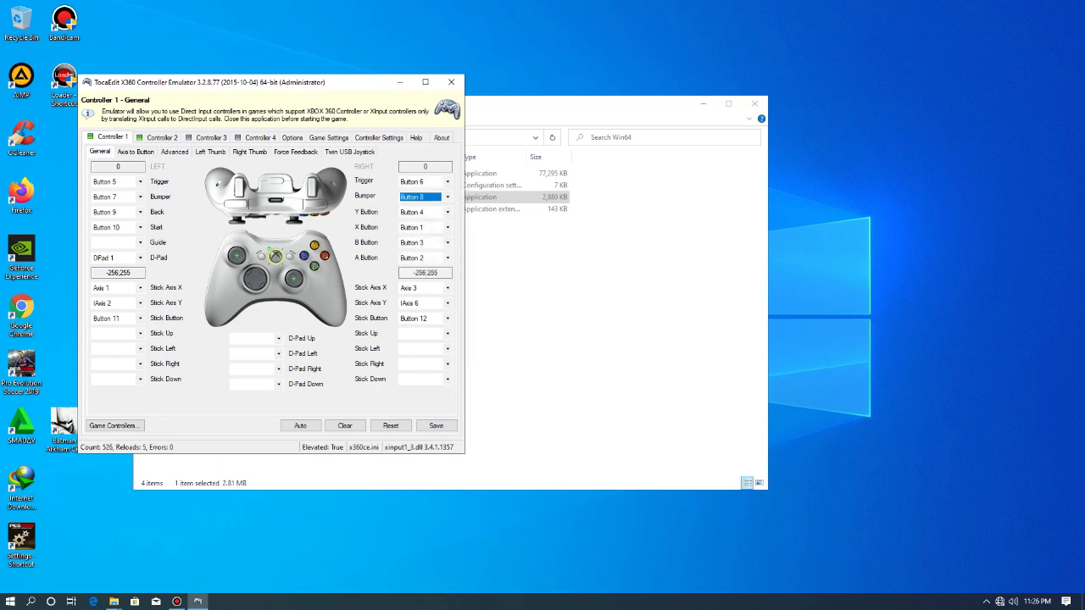
Map the Y button to joystick Button 1 and X to Button 4.
click(424, 211)
key(Down)
key(Down)
key(Down)
key(Up)
key(Right)
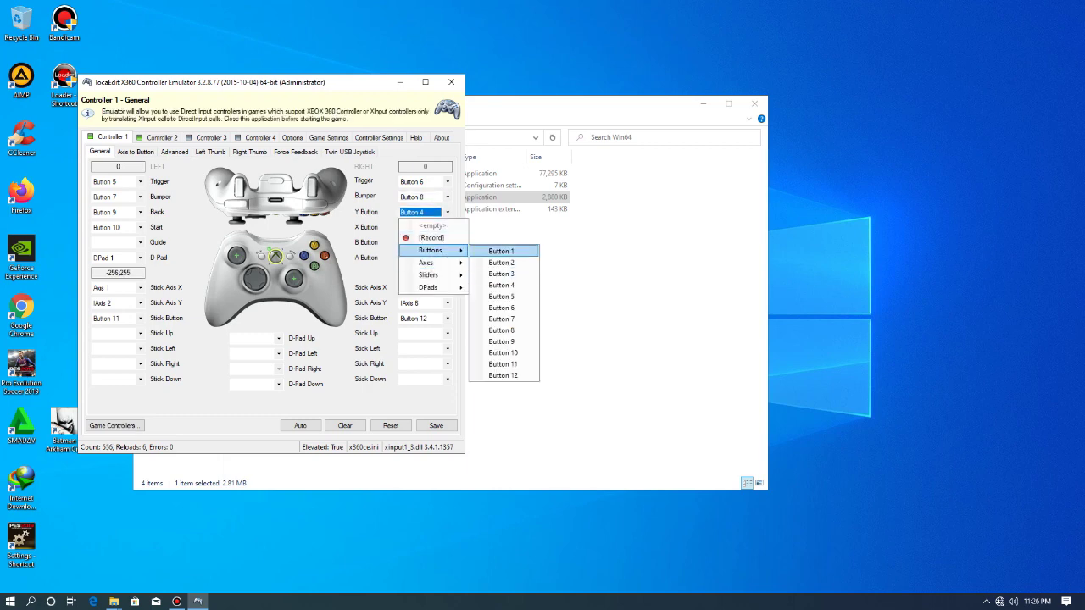
key(Return)
key(Tab)
key(space)
key(Down)
key(Down)
key(Right)
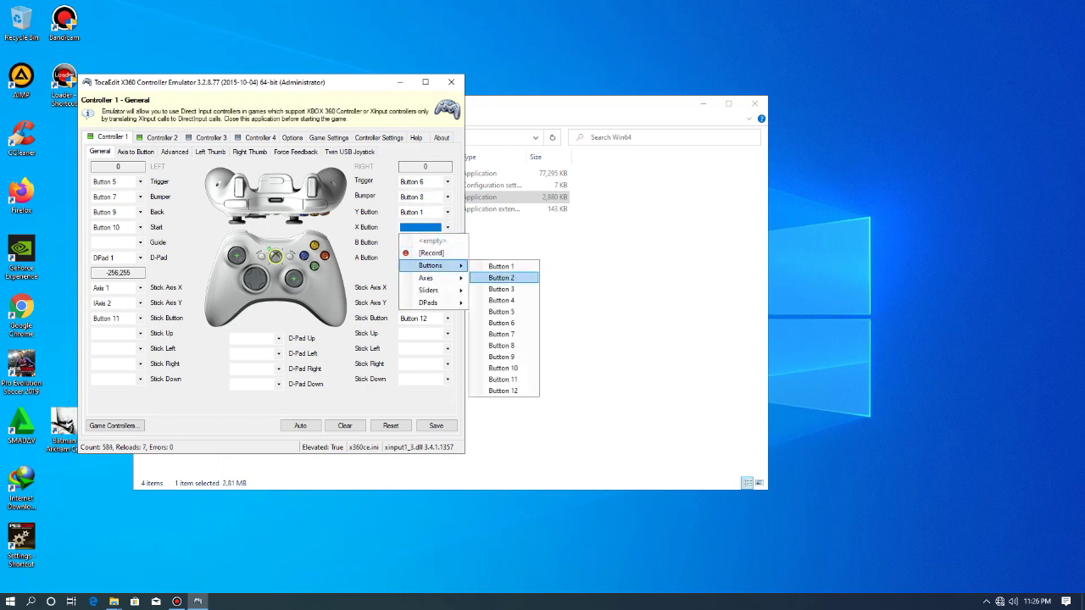
key(Down)
key(Down)
key(Down)
key(Return)
Map the B button to joystick Button 2 and A to Button 3.
key(Tab)
key(space)
key(Down)
key(Down)
key(Right)
key(Down)
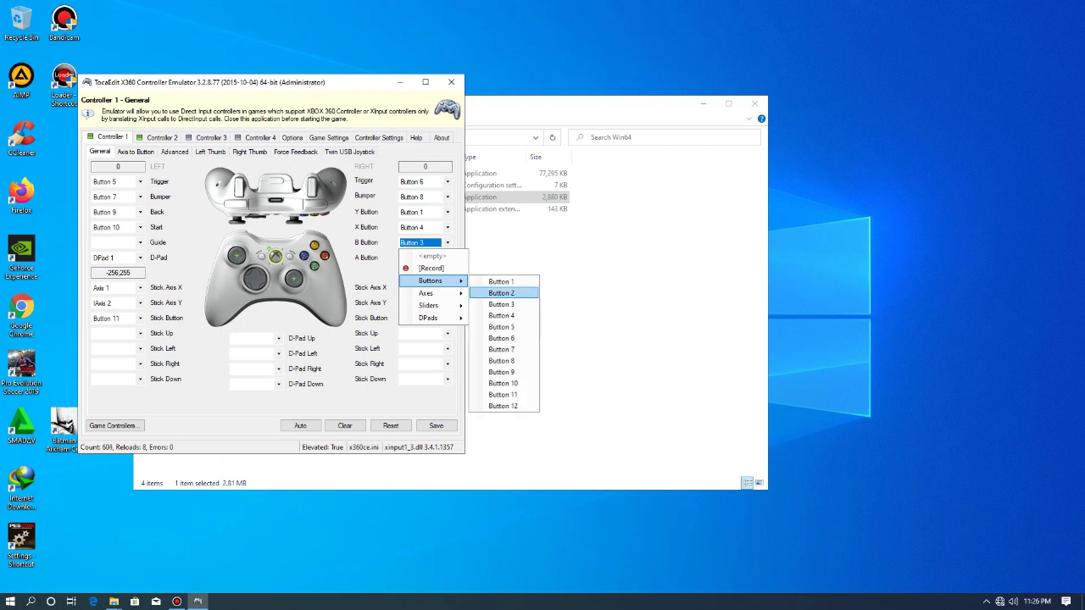
key(Return)
key(Tab)
key(space)
key(Down)
key(Down)
key(Right)
Set the right stick X to Axis 6 and Y to inverted Axis 3, then close x360ce.
key(Down)
key(Down)
key(Return)
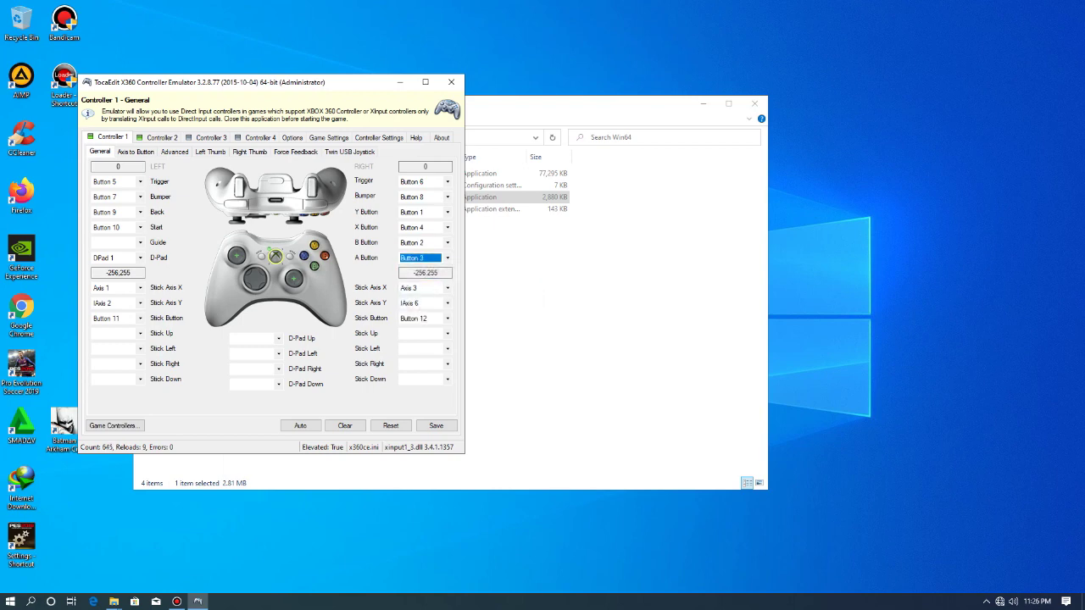
key(Tab)
key(space)
key(Down)
key(Down)
key(Down)
key(Right)
key(Down)
key(Down)
key(Down)
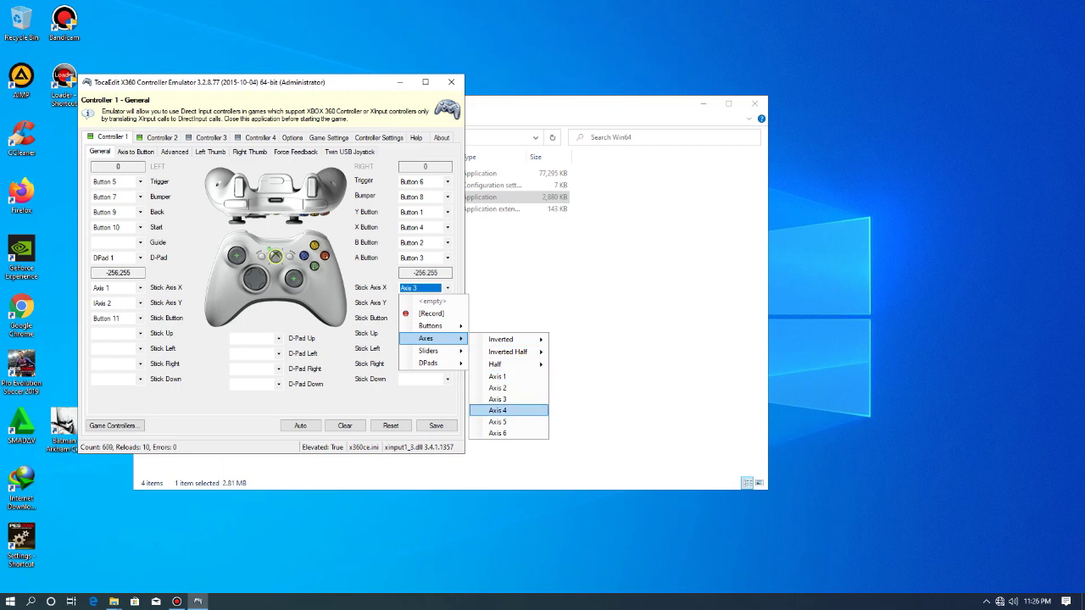
key(Return)
key(Tab)
key(space)
key(Down)
key(Down)
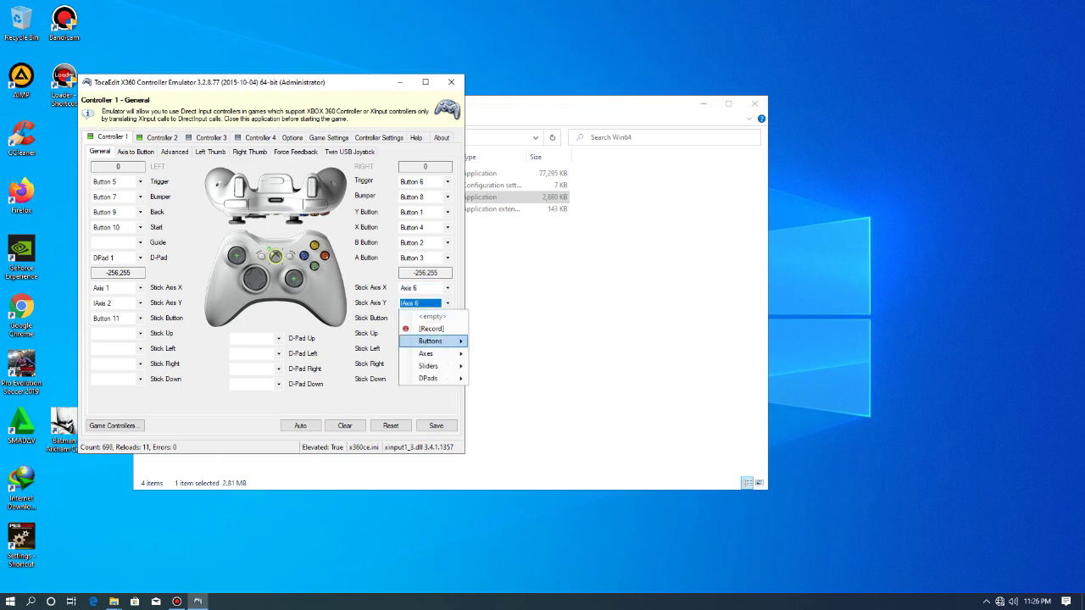
key(Down)
key(Right)
key(Right)
key(Down)
key(Down)
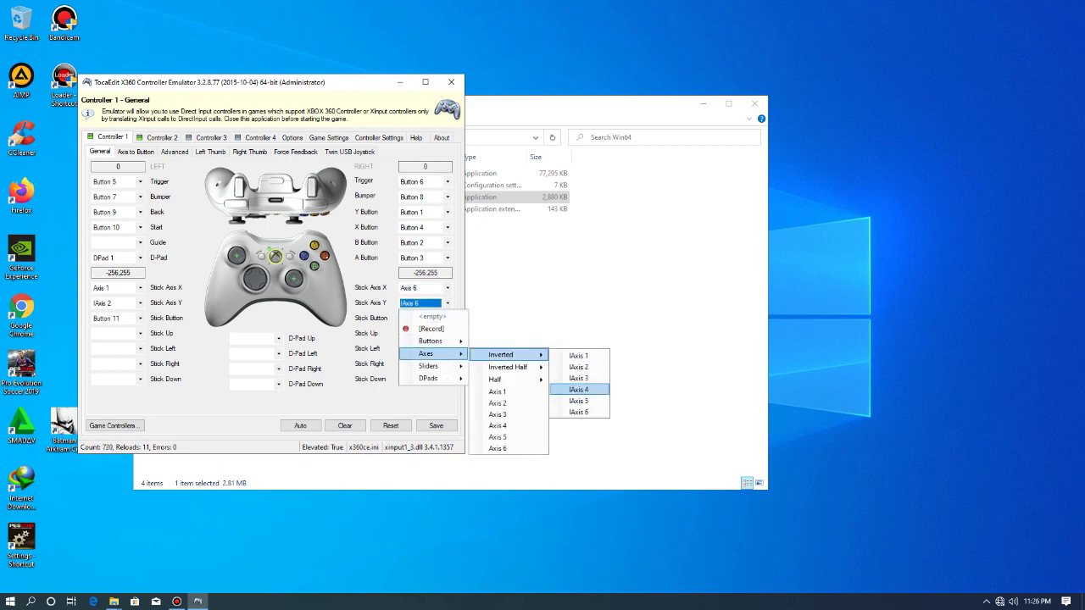
key(Return)
key(Tab)
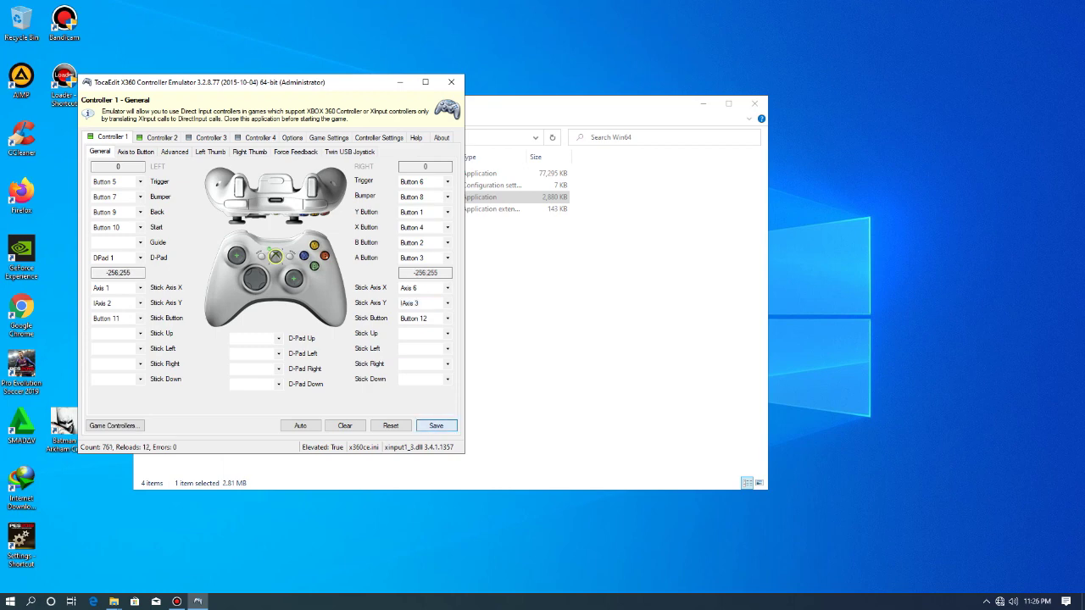
click(450, 82)
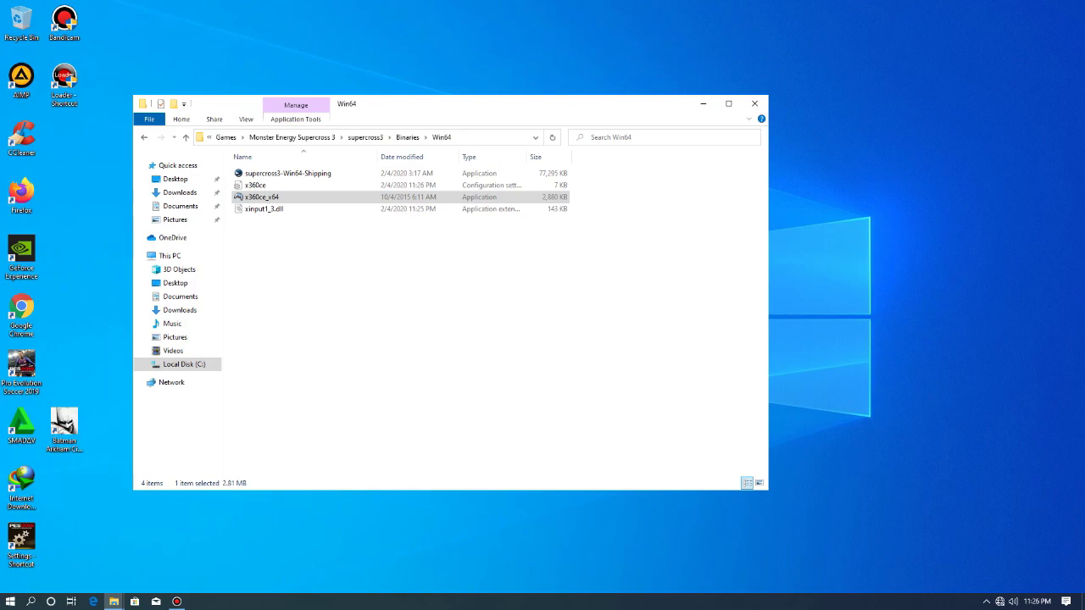
Launch Supercross 3 from its desktop shortcut, declining the quit prompt and passing the title screen.
drag(509, 104, 858, 110)
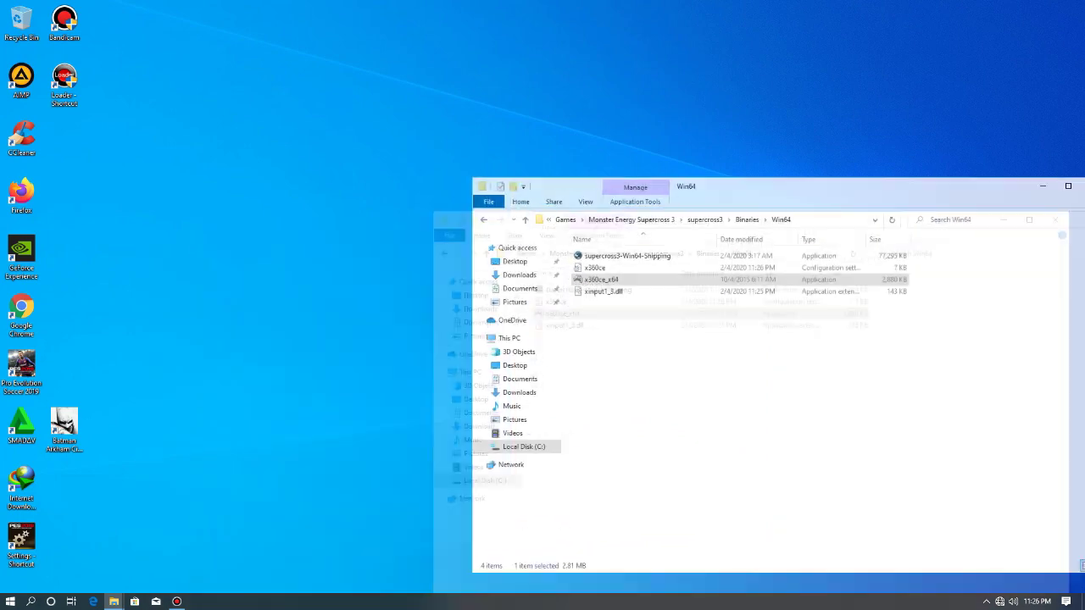
drag(479, 254, 279, 258)
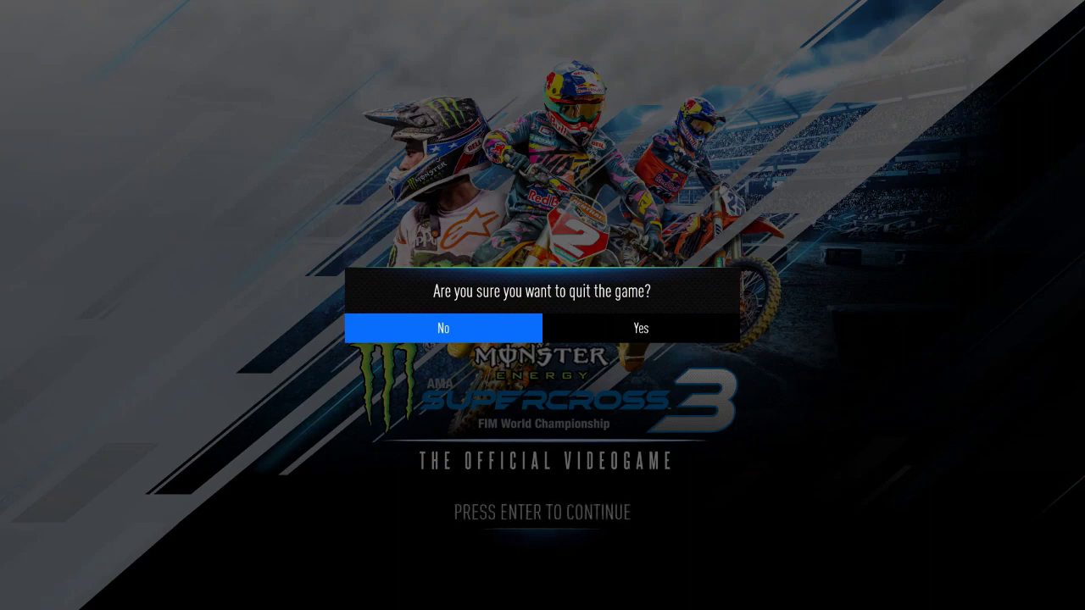
key(Return)
key(Escape)
key(Return)
key(Return)
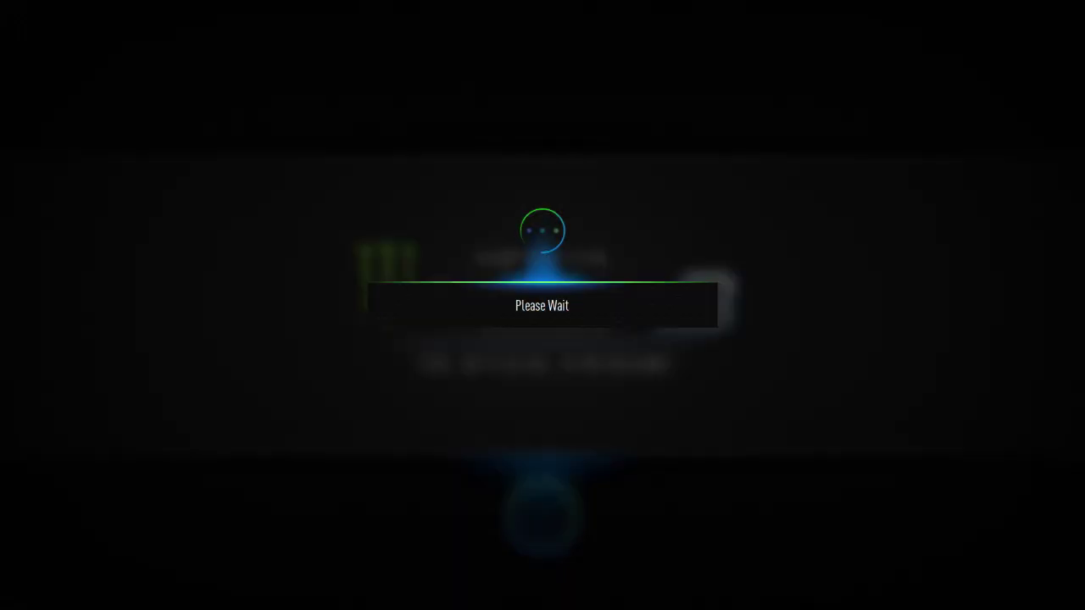
key(Return)
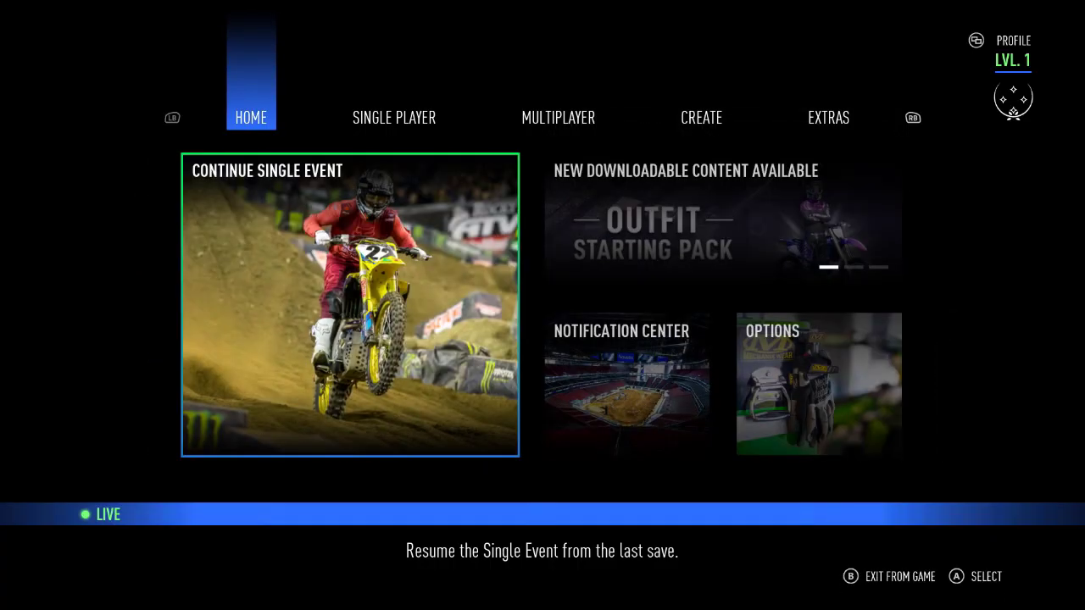
Select Continue Single Event to load the Anaheim 1 main event.
key(Right)
key(Left)
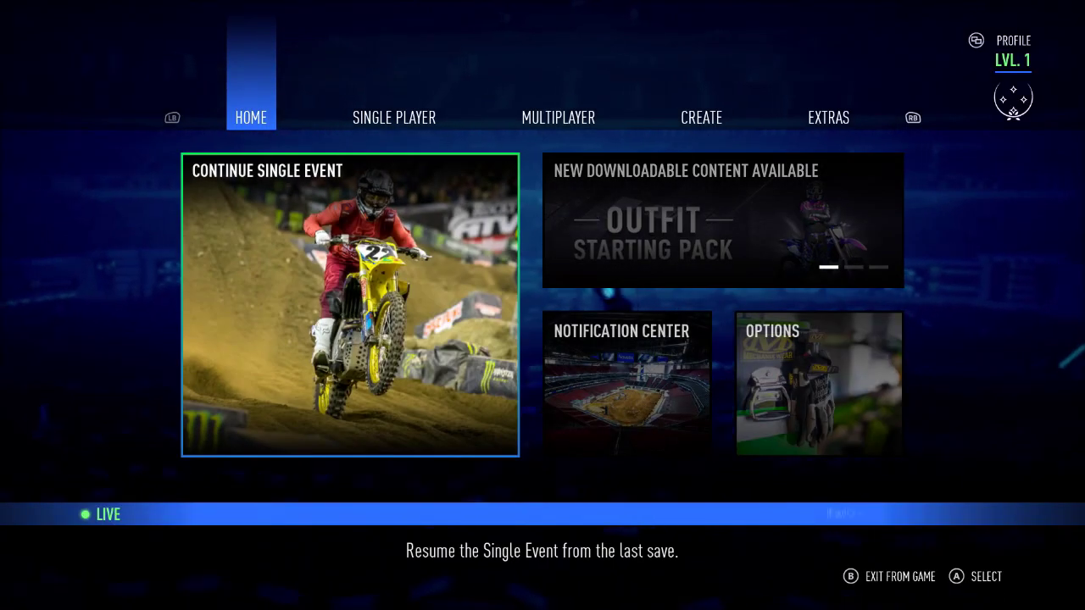
key(Return)
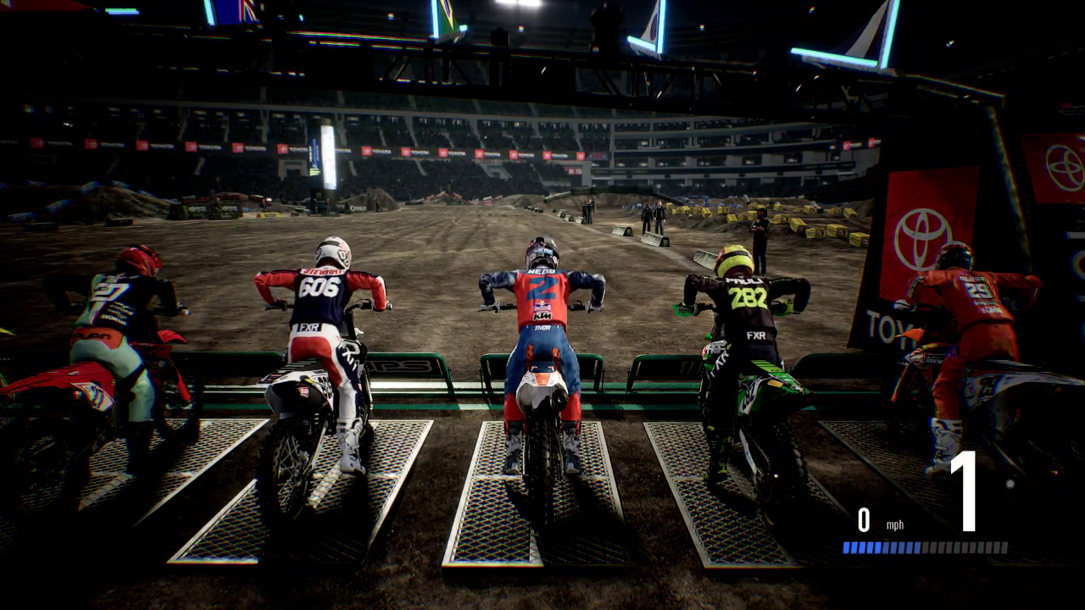
Rev the engine with the throttle at the starting gate.
key(Up)
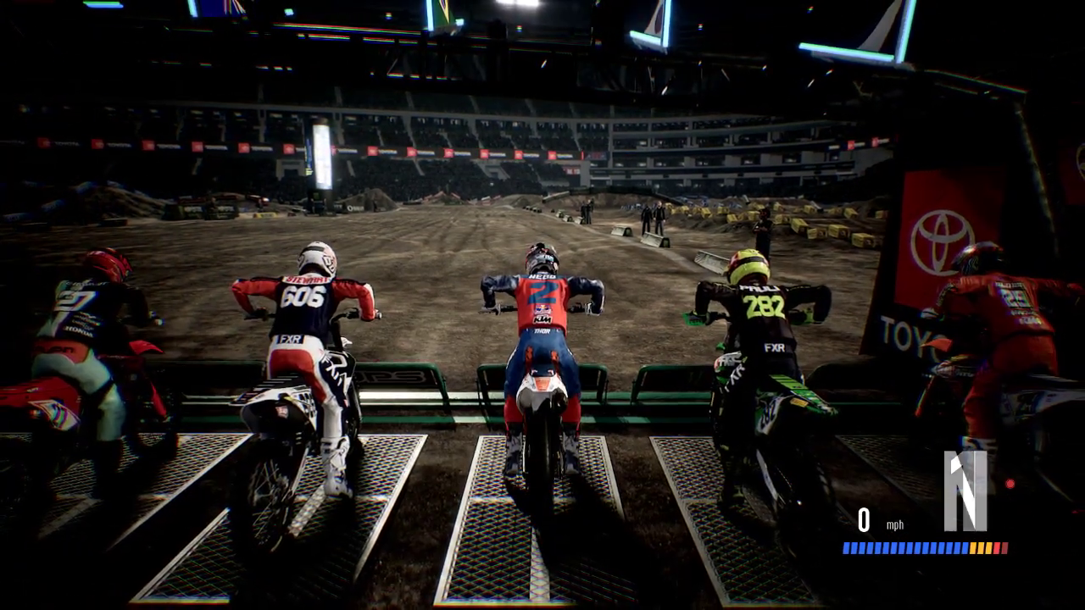